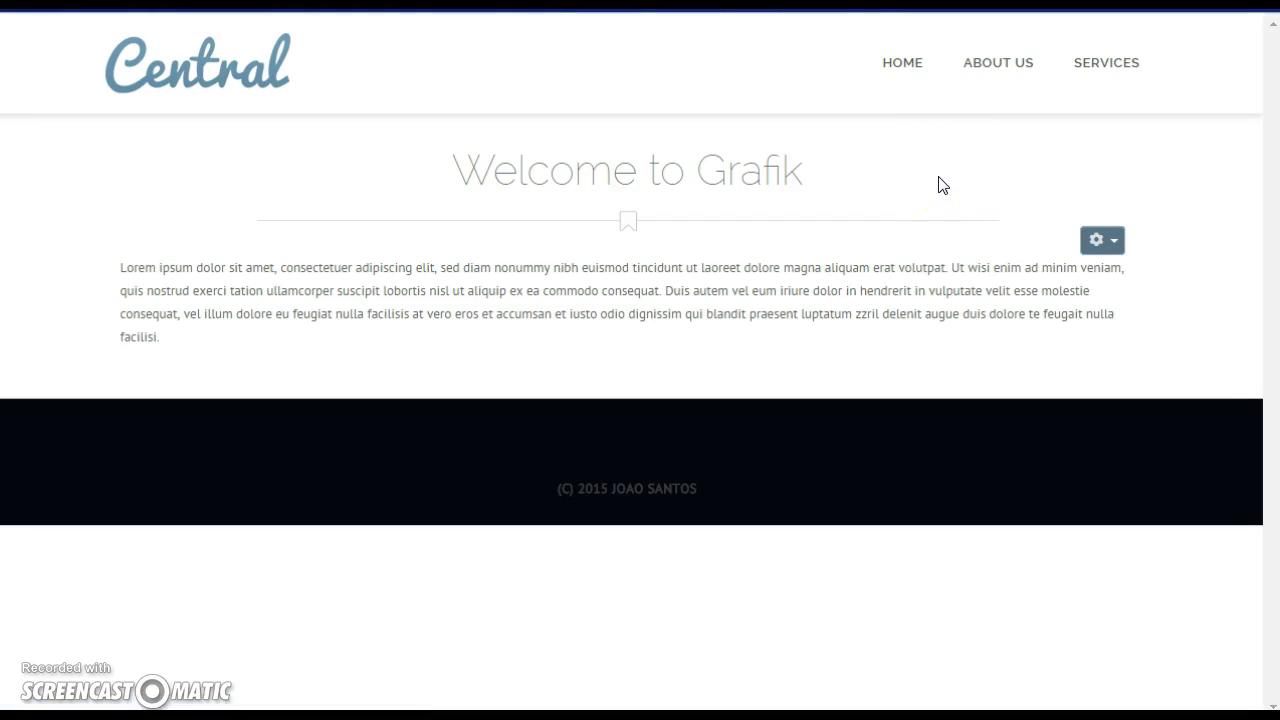
Step: Sign in to the Joomla administrator with the admin username and password
{"action": "left_click", "coordinate": [997, 152]}
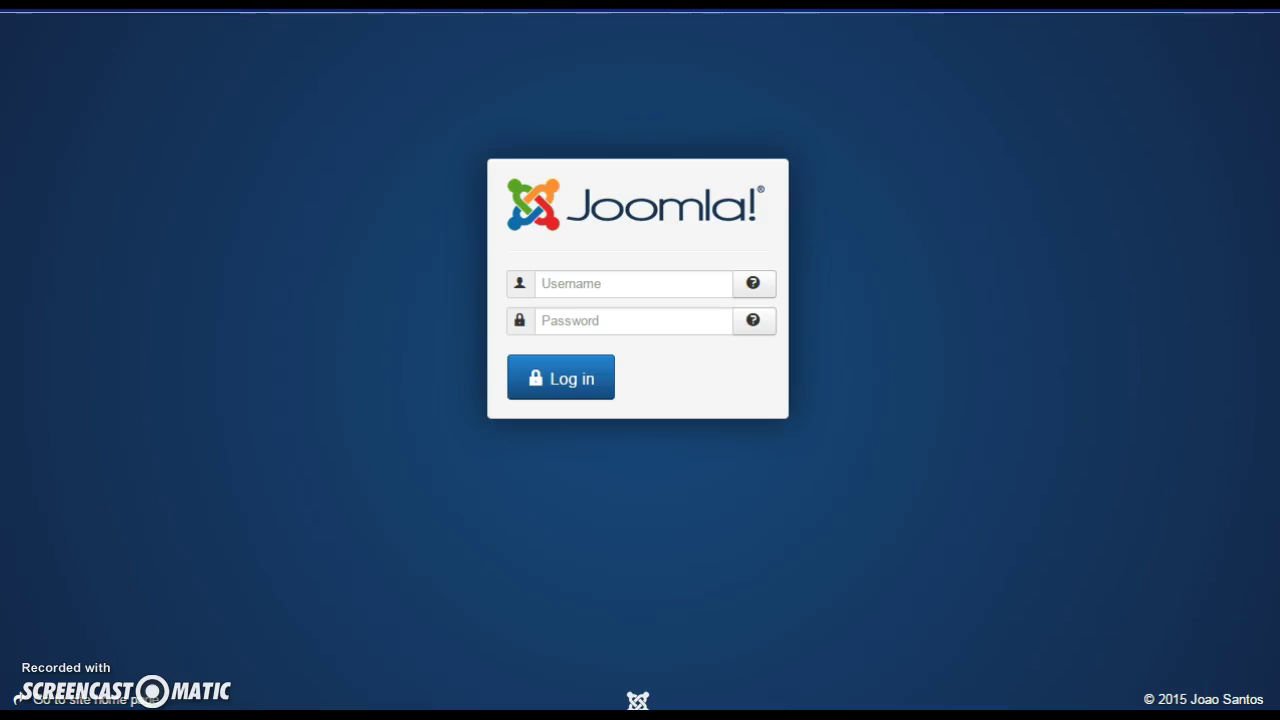
{"action": "left_click", "coordinate": [606, 283]}
{"action": "type", "text": "enoch"}
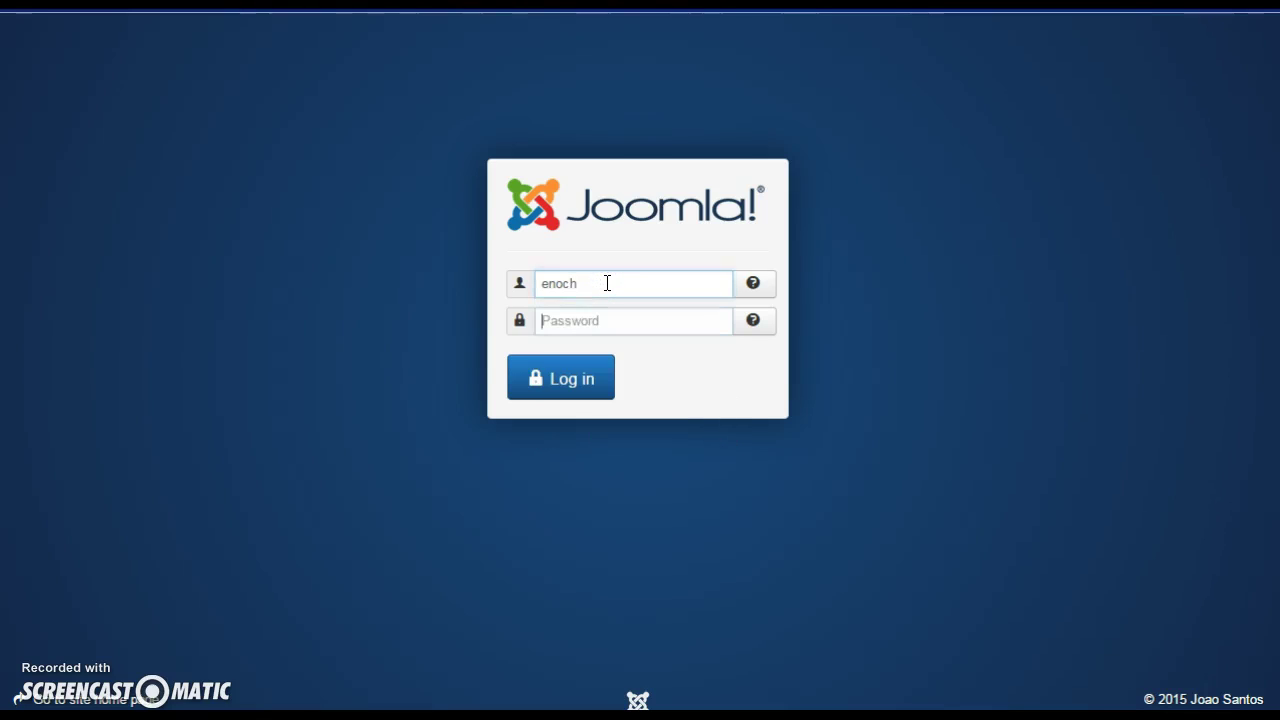
{"action": "key", "text": "Tab"}
{"action": "type", "text": "•••••"}
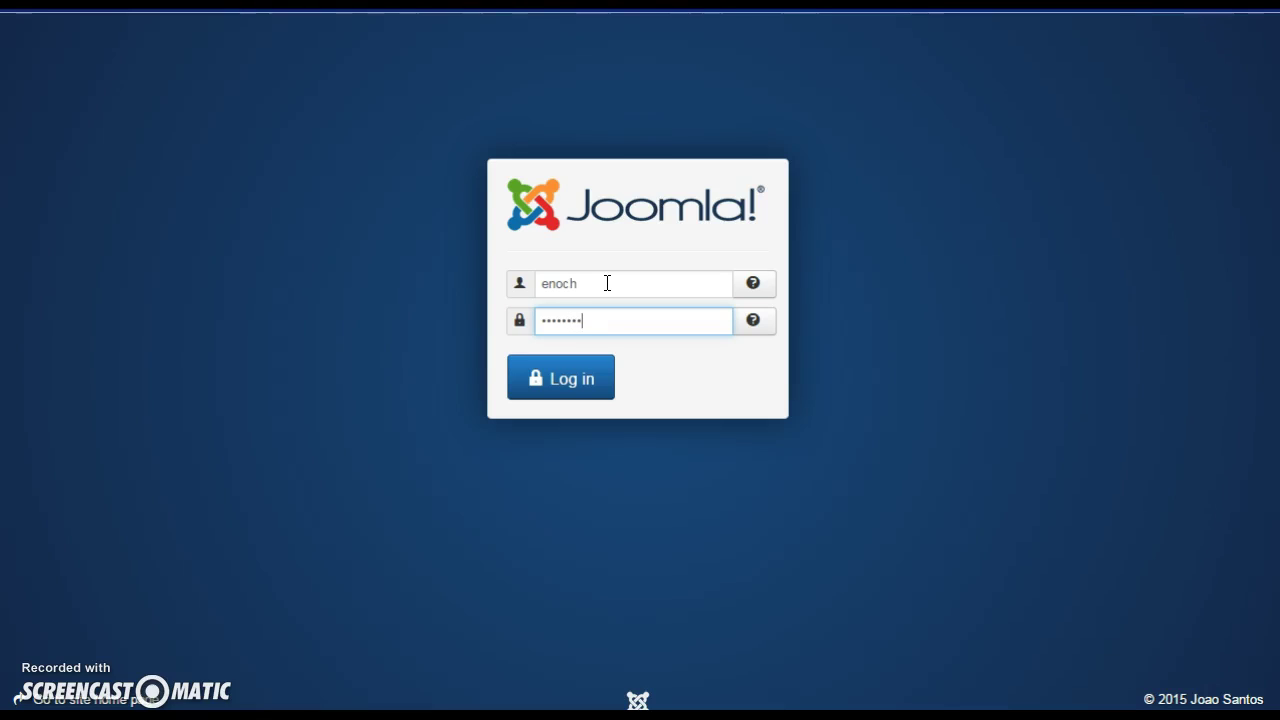
{"action": "key", "text": "Return"}
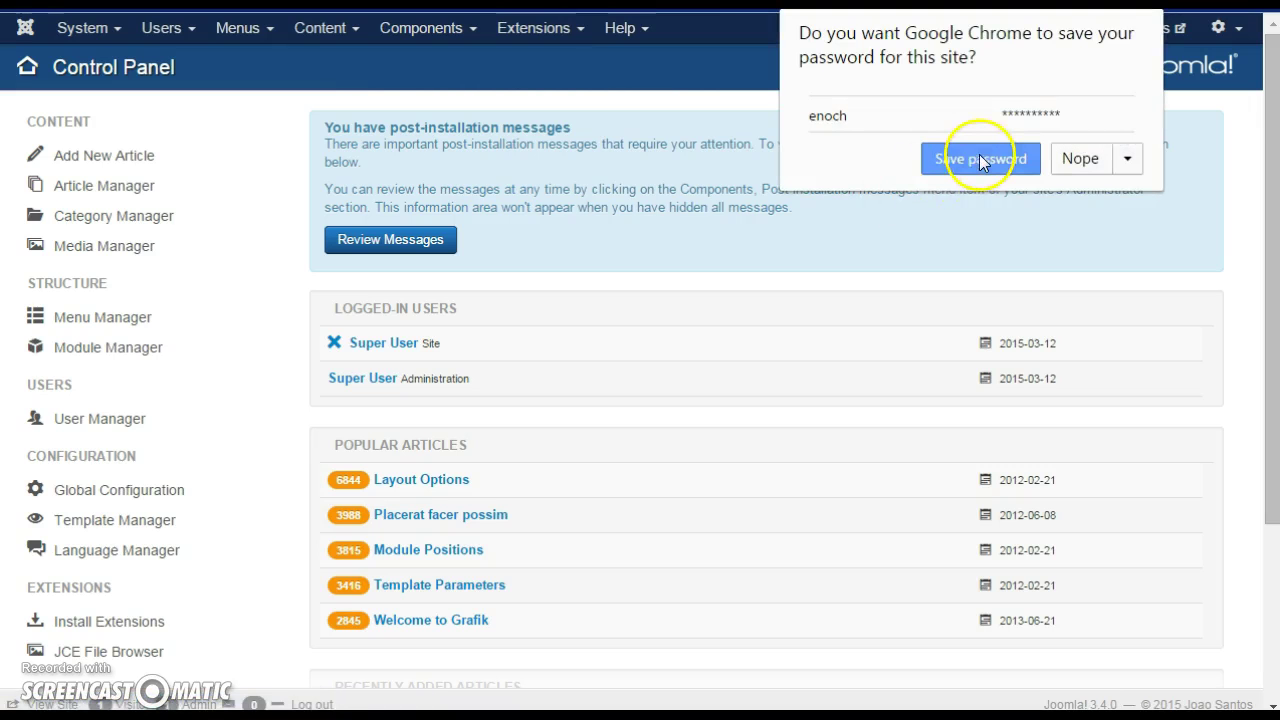
Step: Decline Chrome's save-password prompt and go to Content > Article Manager
{"action": "left_click", "coordinate": [1079, 160]}
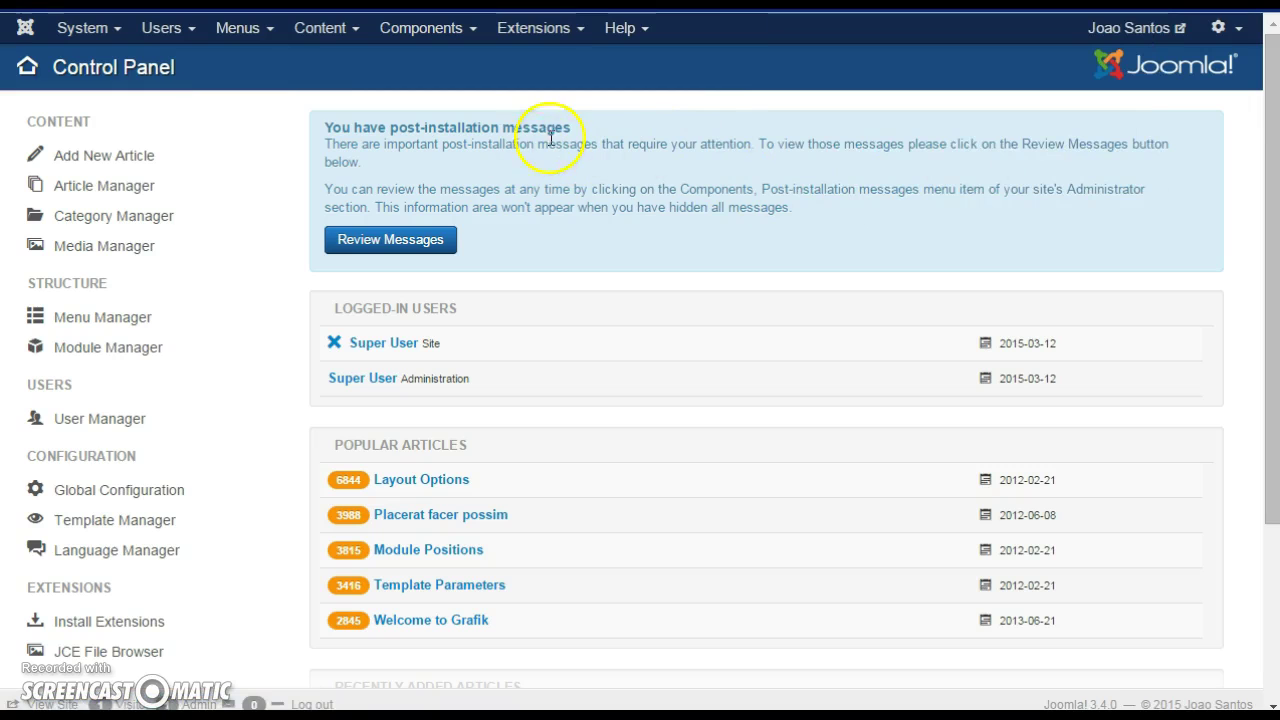
{"action": "left_click", "coordinate": [332, 29]}
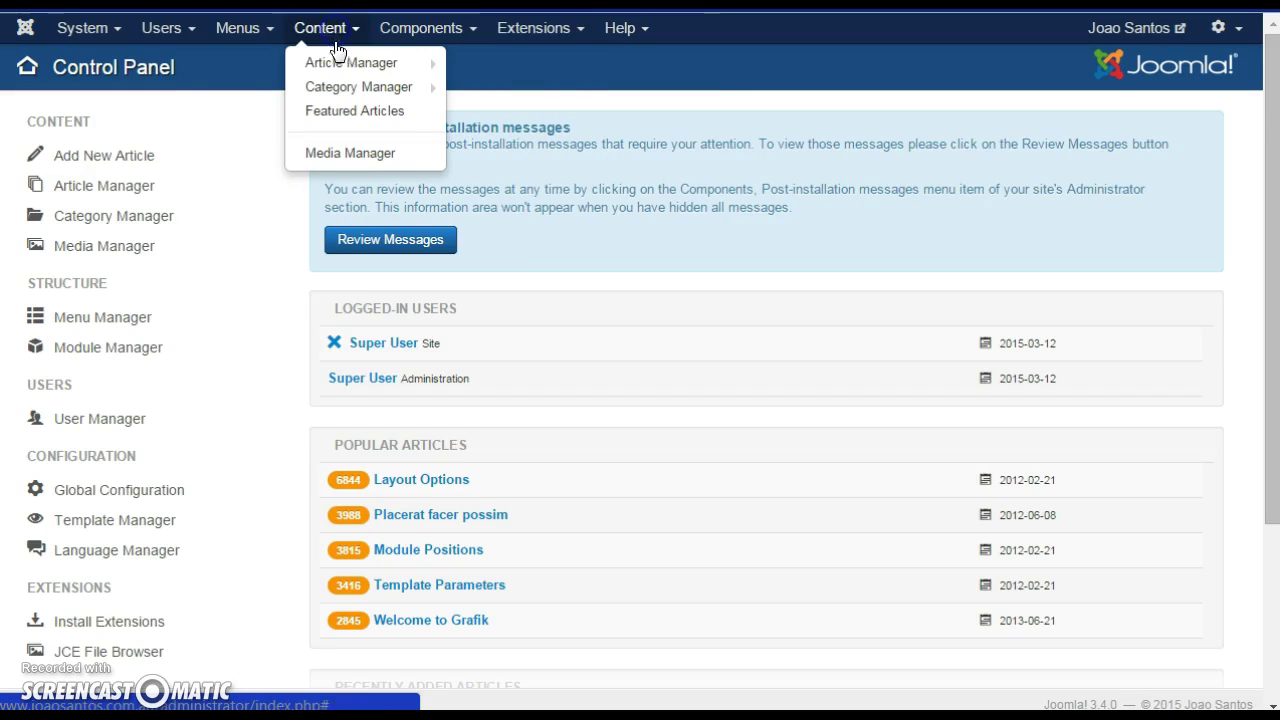
{"action": "left_click", "coordinate": [336, 66]}
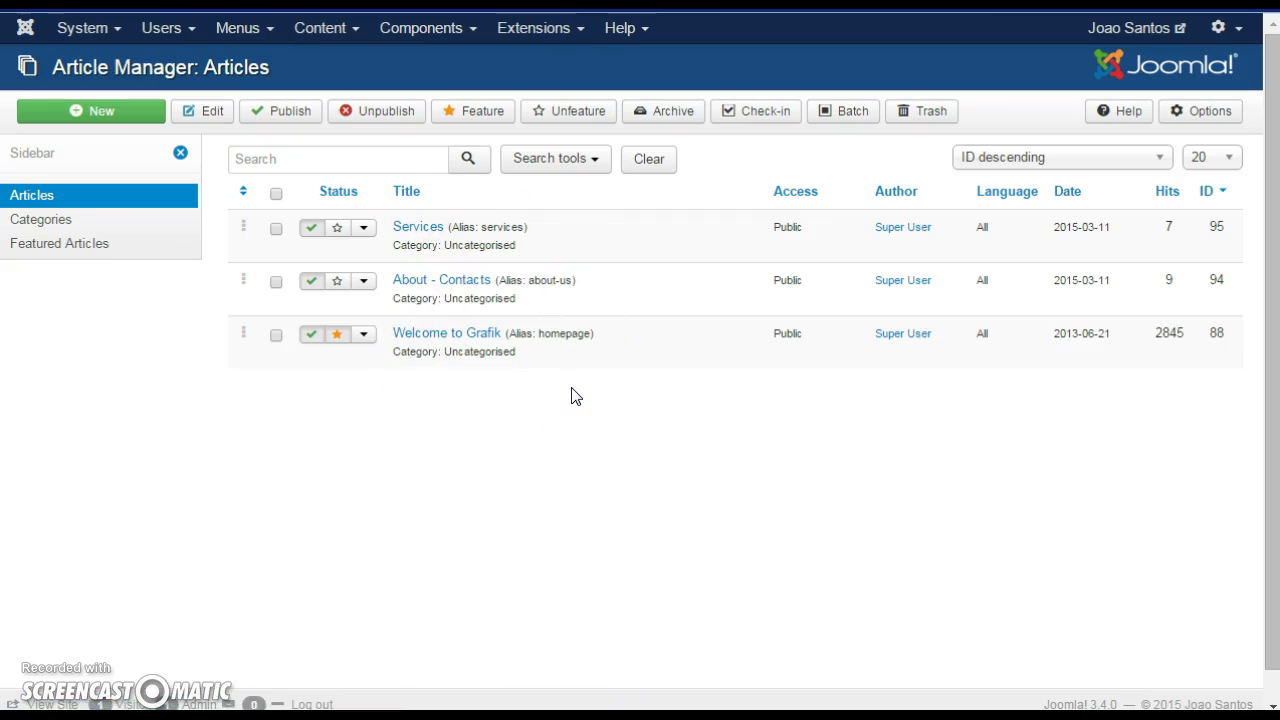
Step: Create a new article 'Watches' with body 'information about watches', leaving category Uncategorised
{"action": "left_click", "coordinate": [100, 110]}
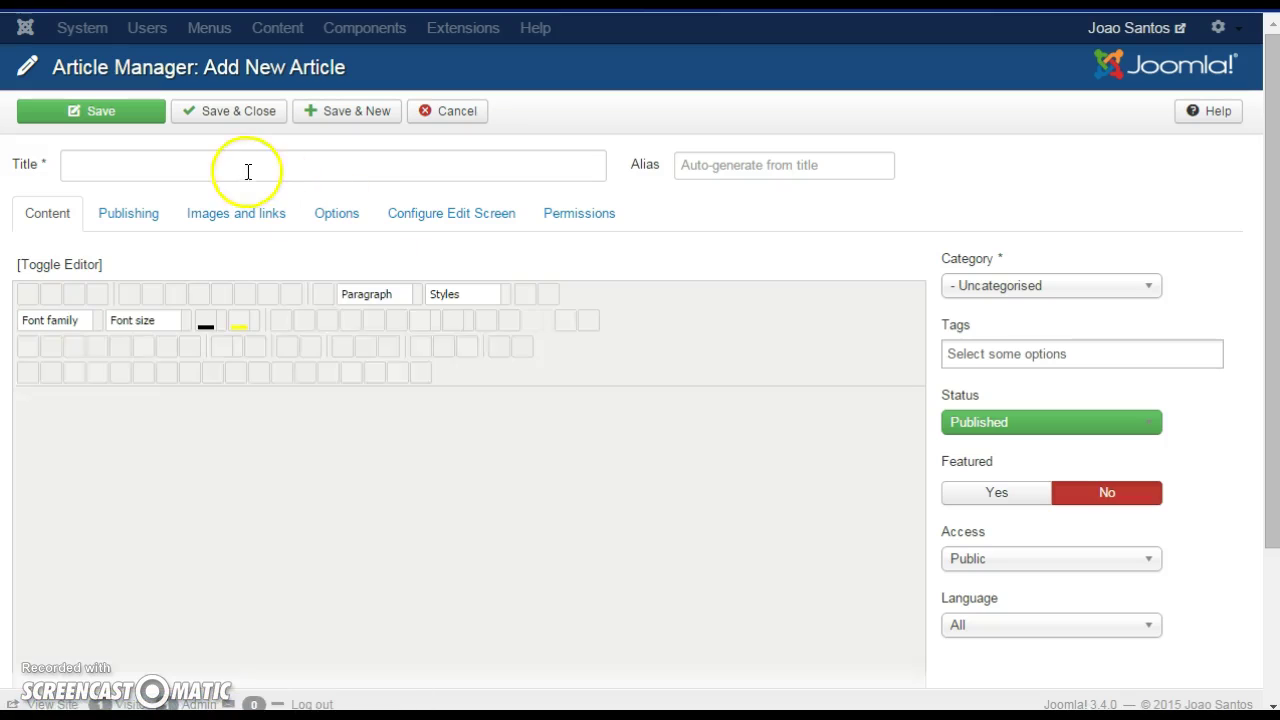
{"action": "left_click", "coordinate": [237, 165]}
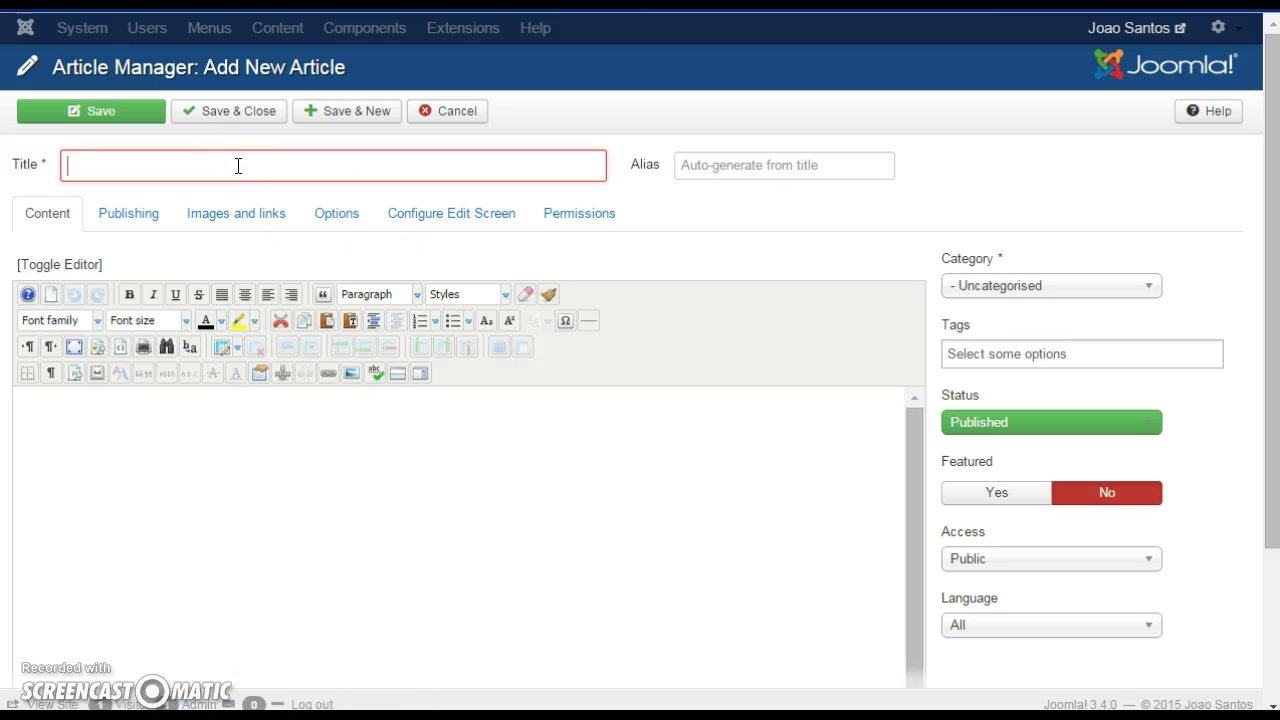
{"action": "type", "text": "Watches"}
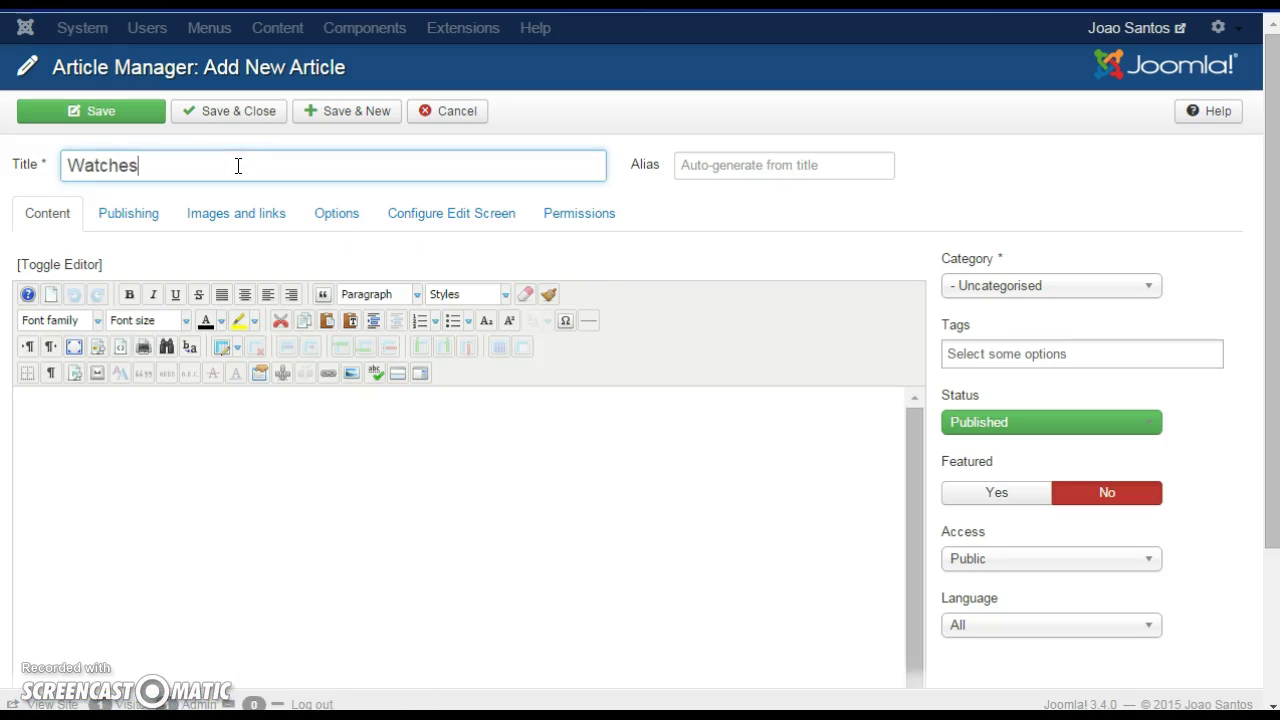
{"action": "left_click", "coordinate": [238, 440]}
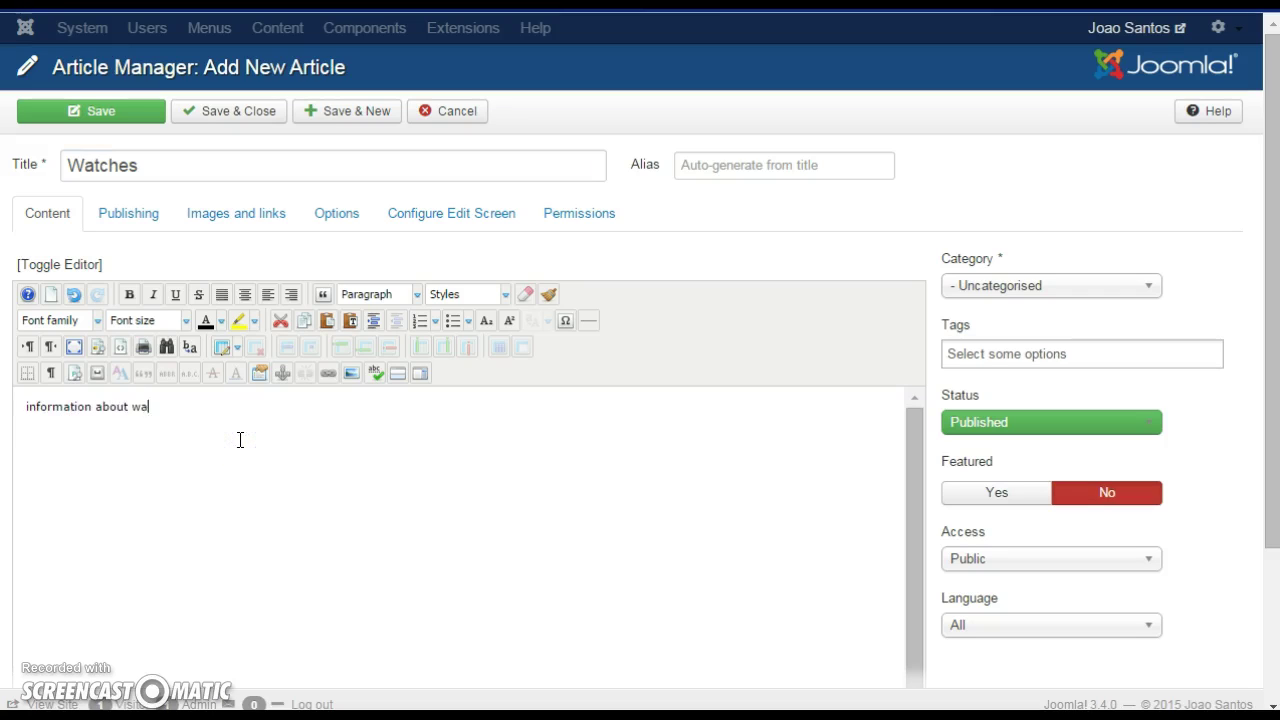
{"action": "left_click", "coordinate": [210, 418]}
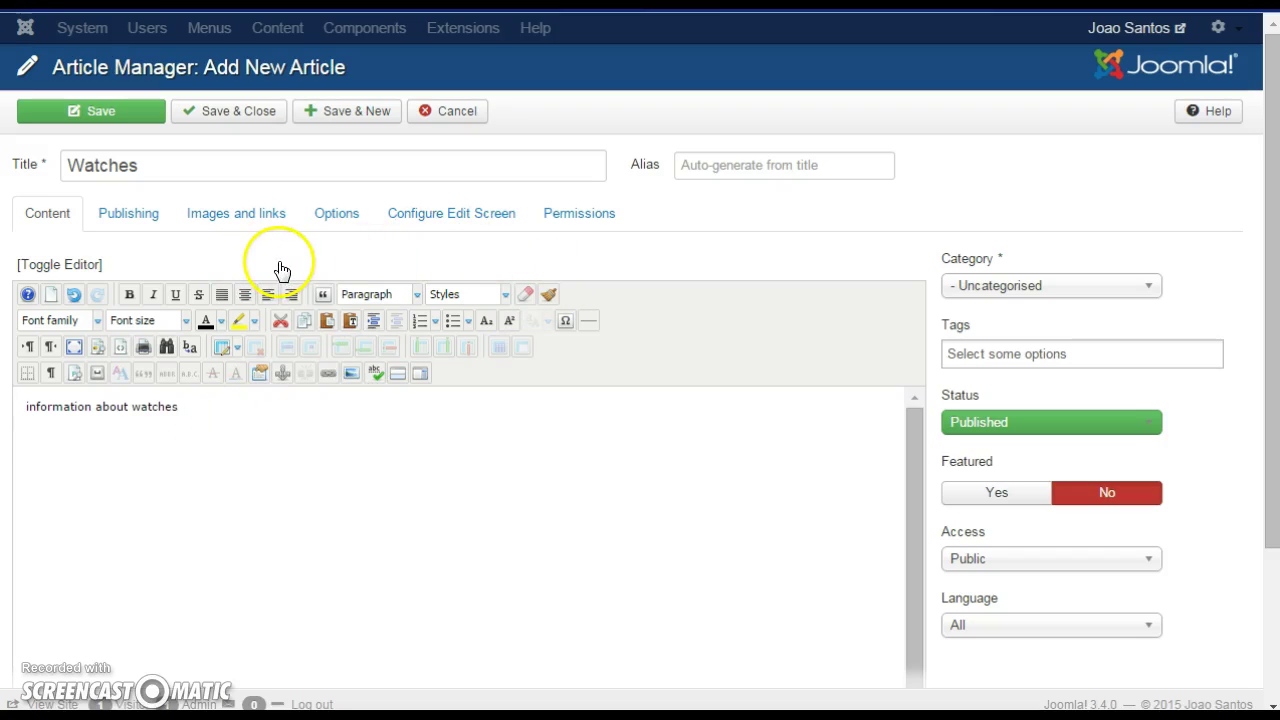
{"action": "left_click", "coordinate": [1020, 287]}
{"action": "left_click", "coordinate": [1100, 255]}
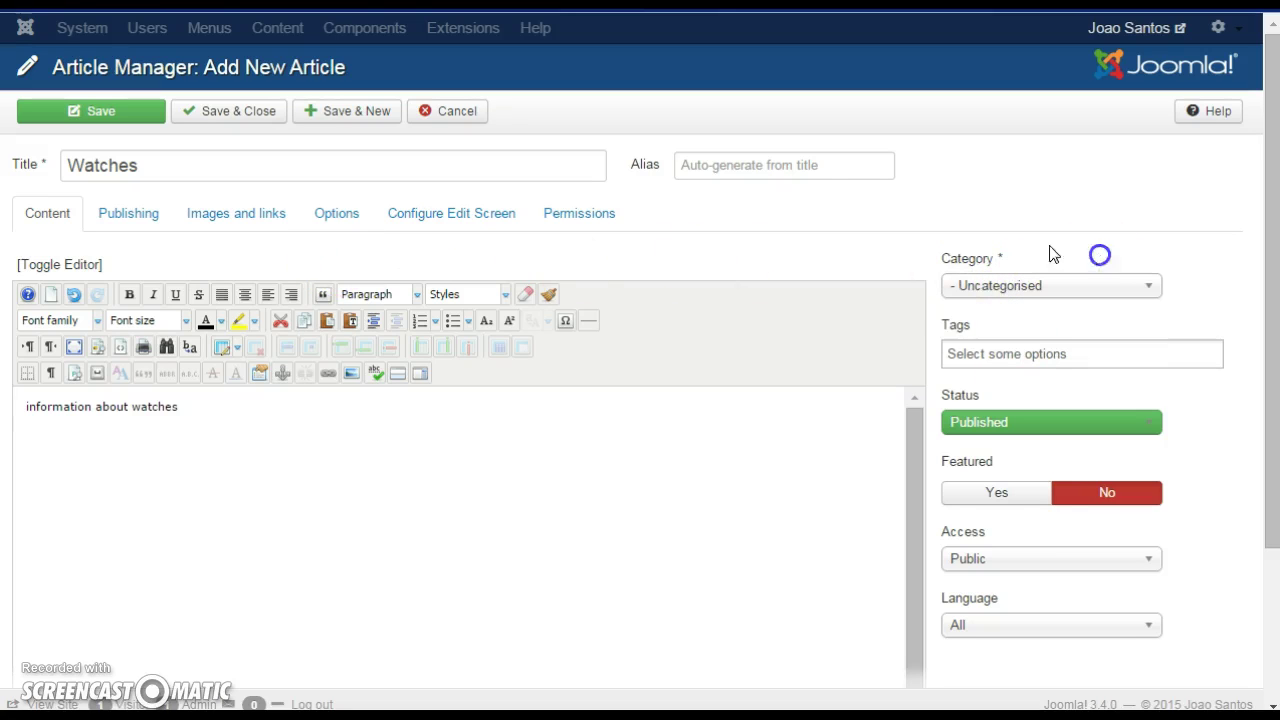
{"action": "left_click", "coordinate": [131, 219]}
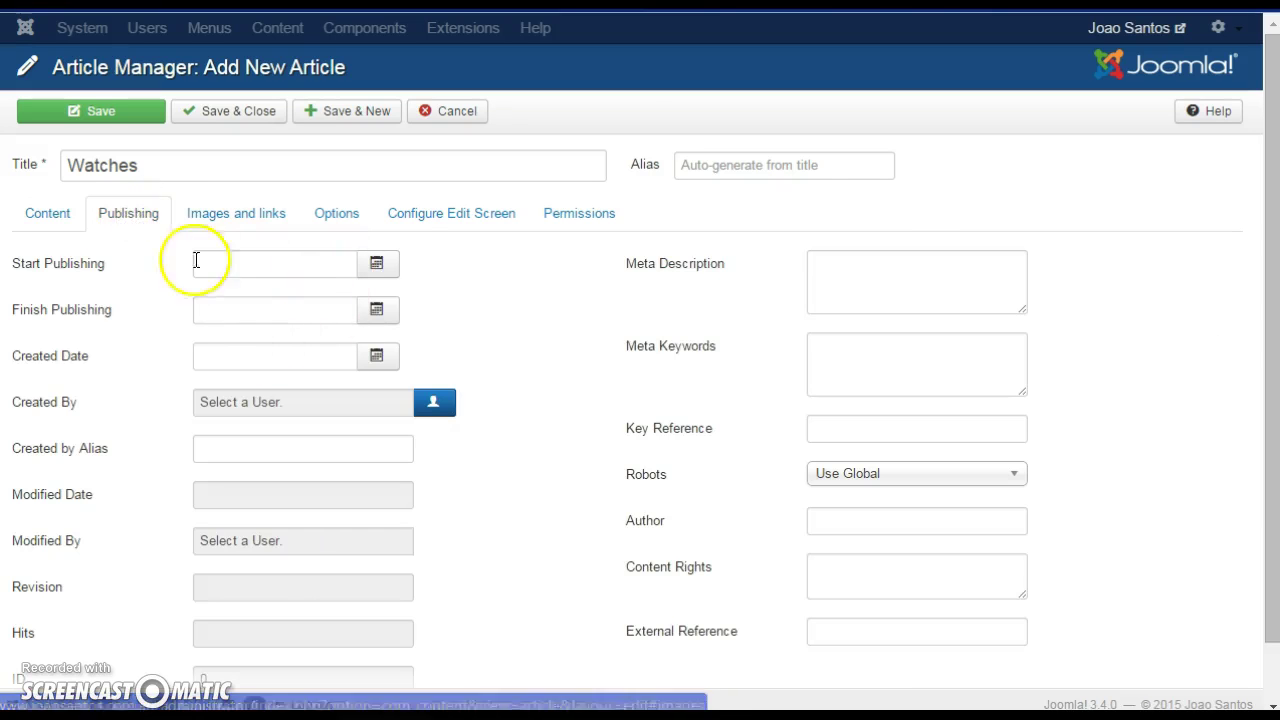
{"action": "left_click", "coordinate": [234, 211]}
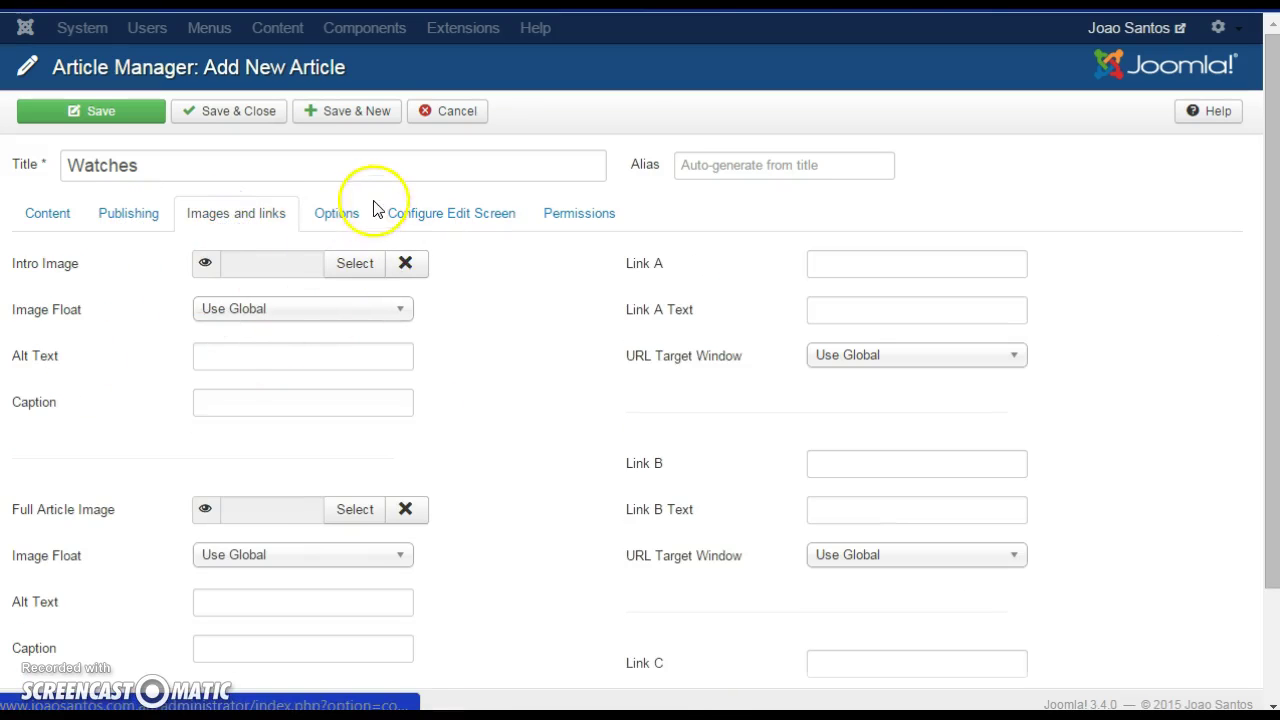
{"action": "left_click", "coordinate": [345, 216]}
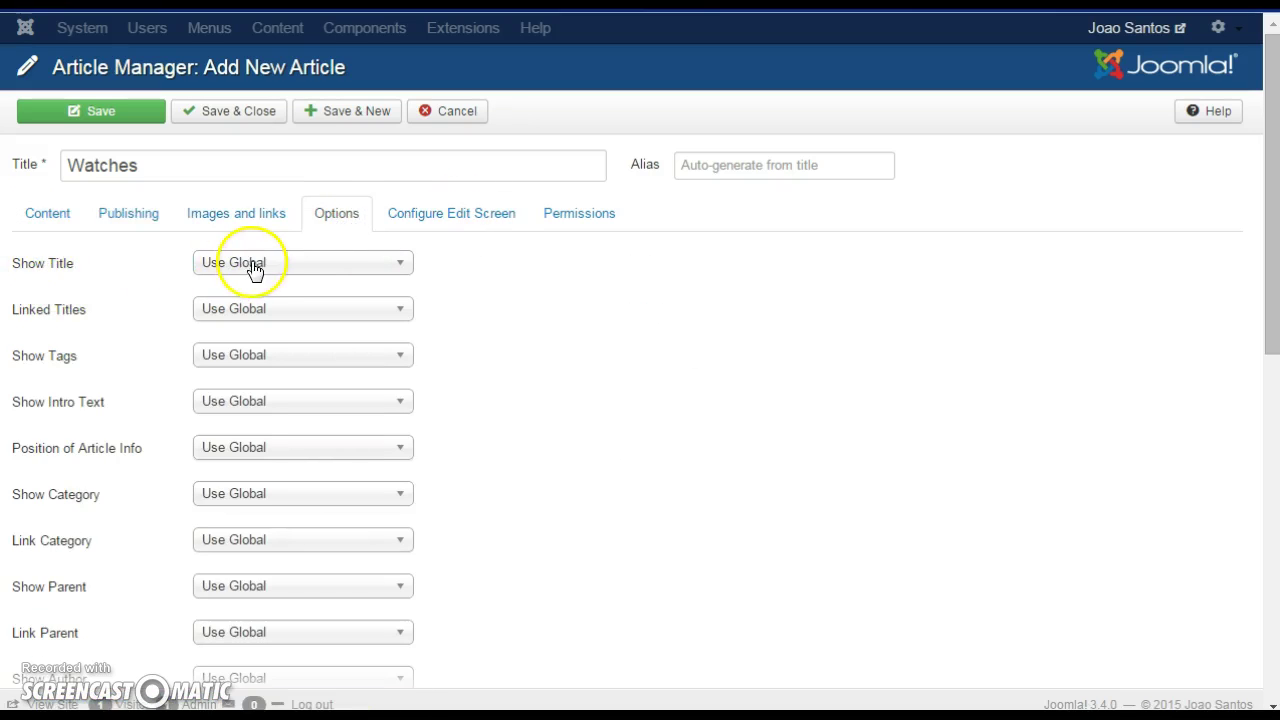
{"action": "left_click", "coordinate": [55, 216]}
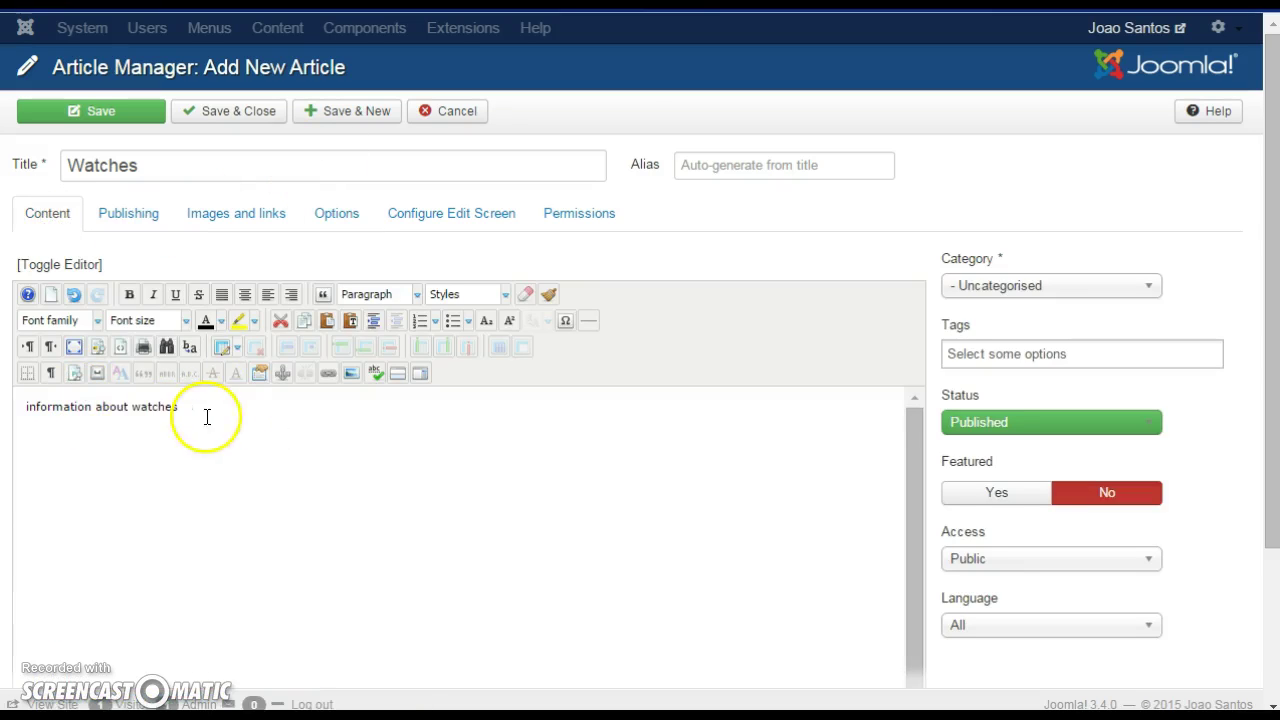
Step: Save the Watches article, then show the Home menu's items via Menus > Home
{"action": "left_click", "coordinate": [239, 112]}
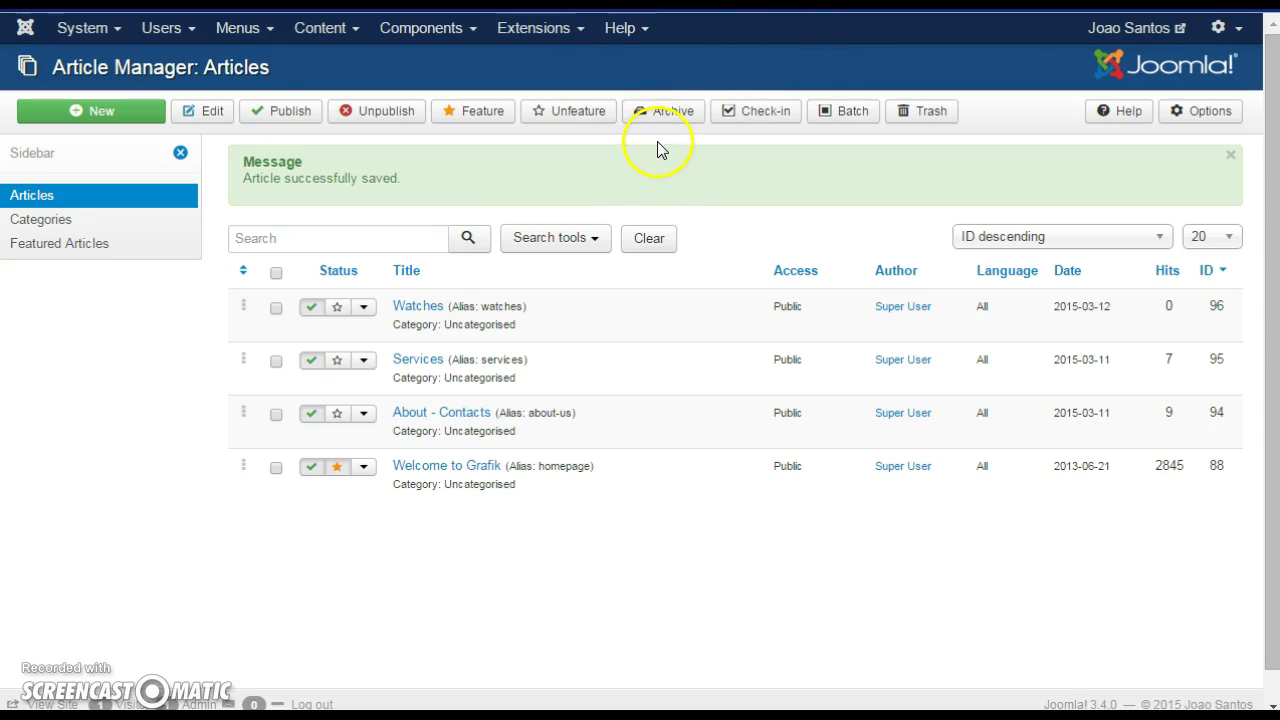
{"action": "left_click", "coordinate": [248, 36]}
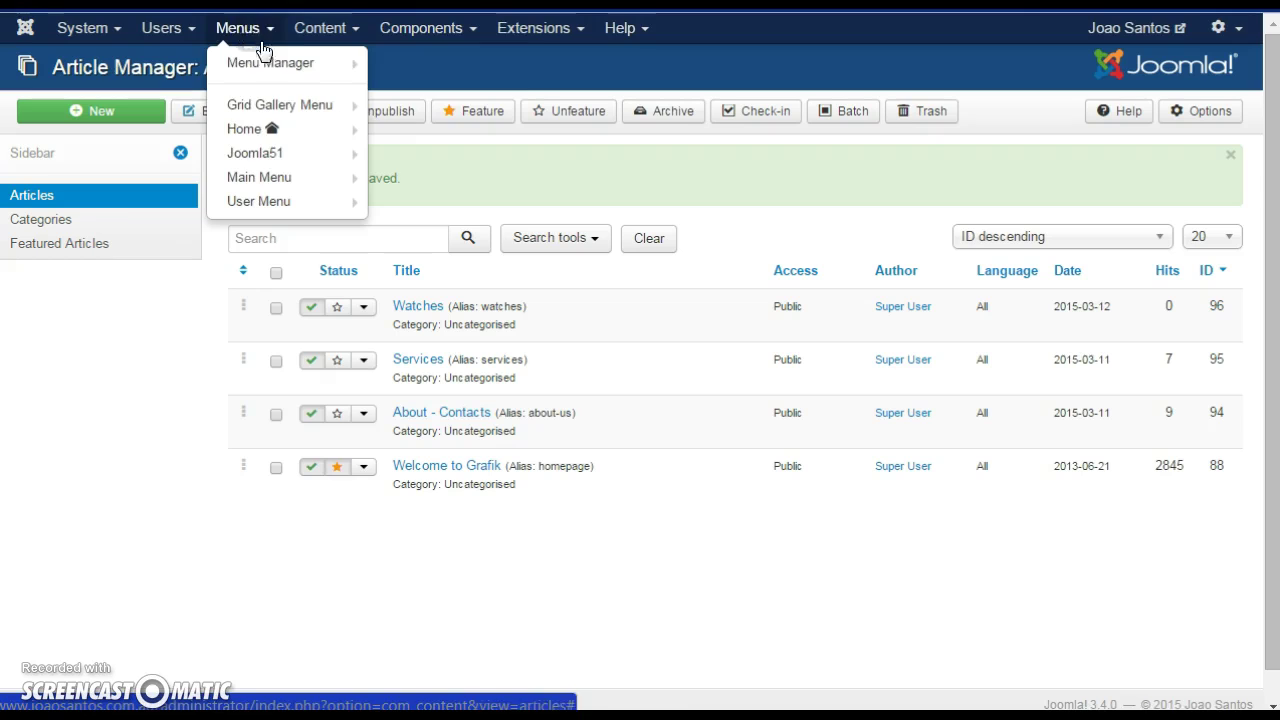
{"action": "mouse_move", "coordinate": [252, 128]}
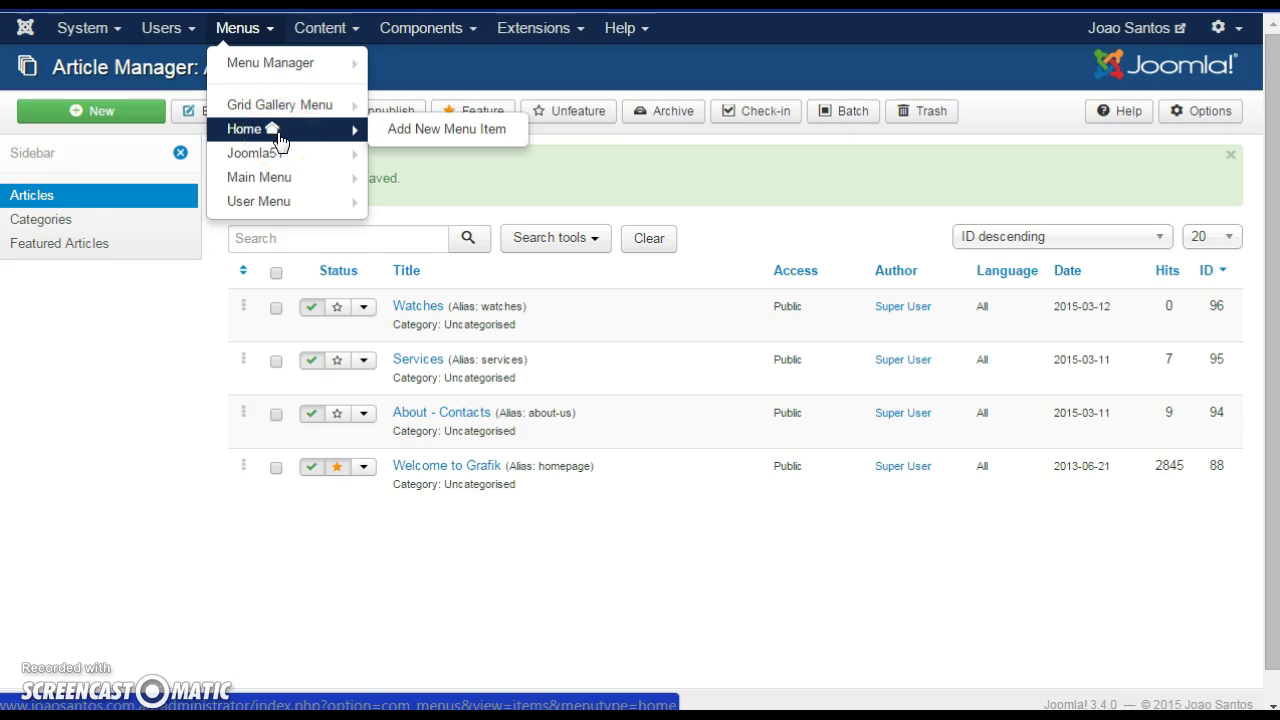
{"action": "left_click", "coordinate": [276, 132]}
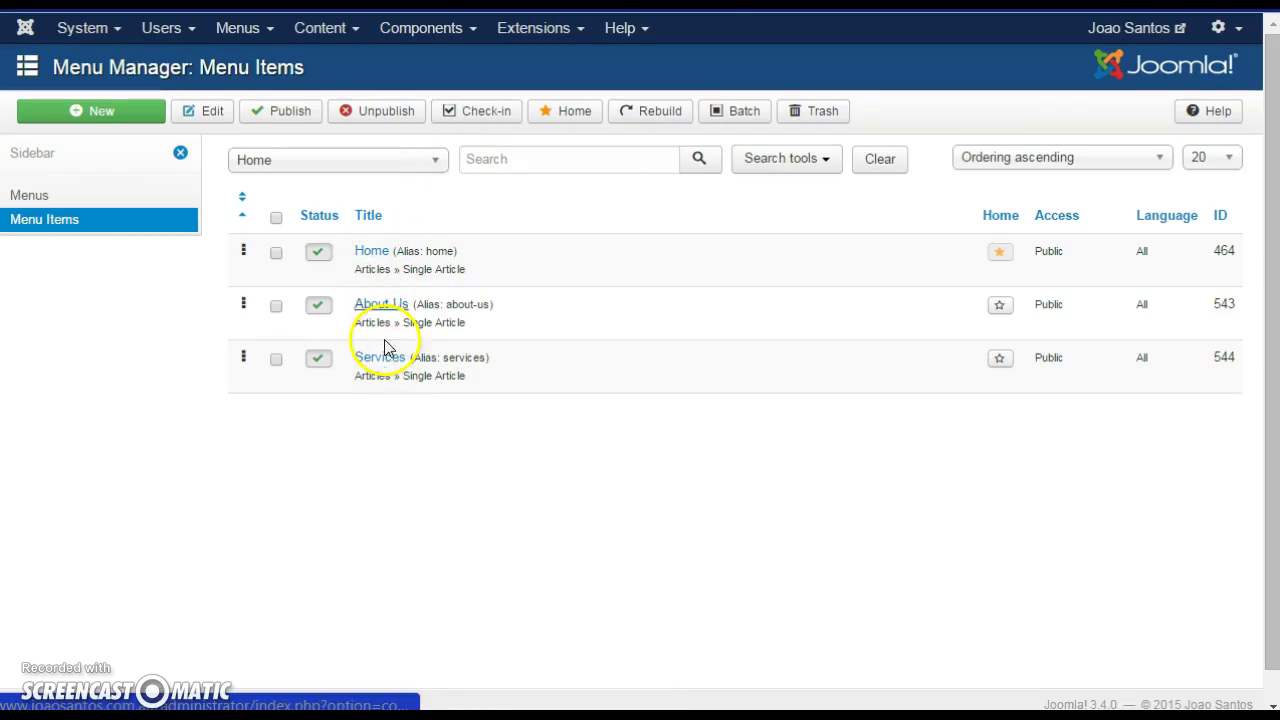
Step: Glance at the live site, then start a new Home menu item of type Articles > Single Article
{"action": "left_click", "coordinate": [913, 21]}
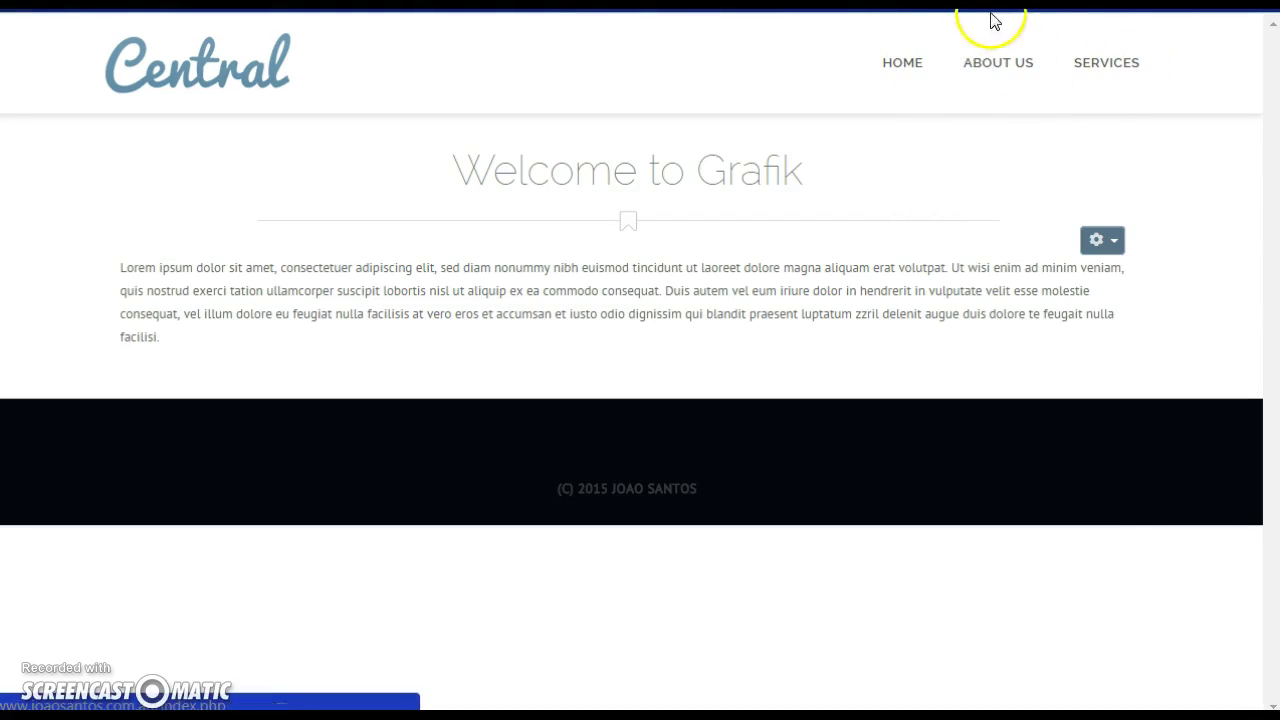
{"action": "left_click", "coordinate": [390, 5]}
{"action": "left_click", "coordinate": [118, 111]}
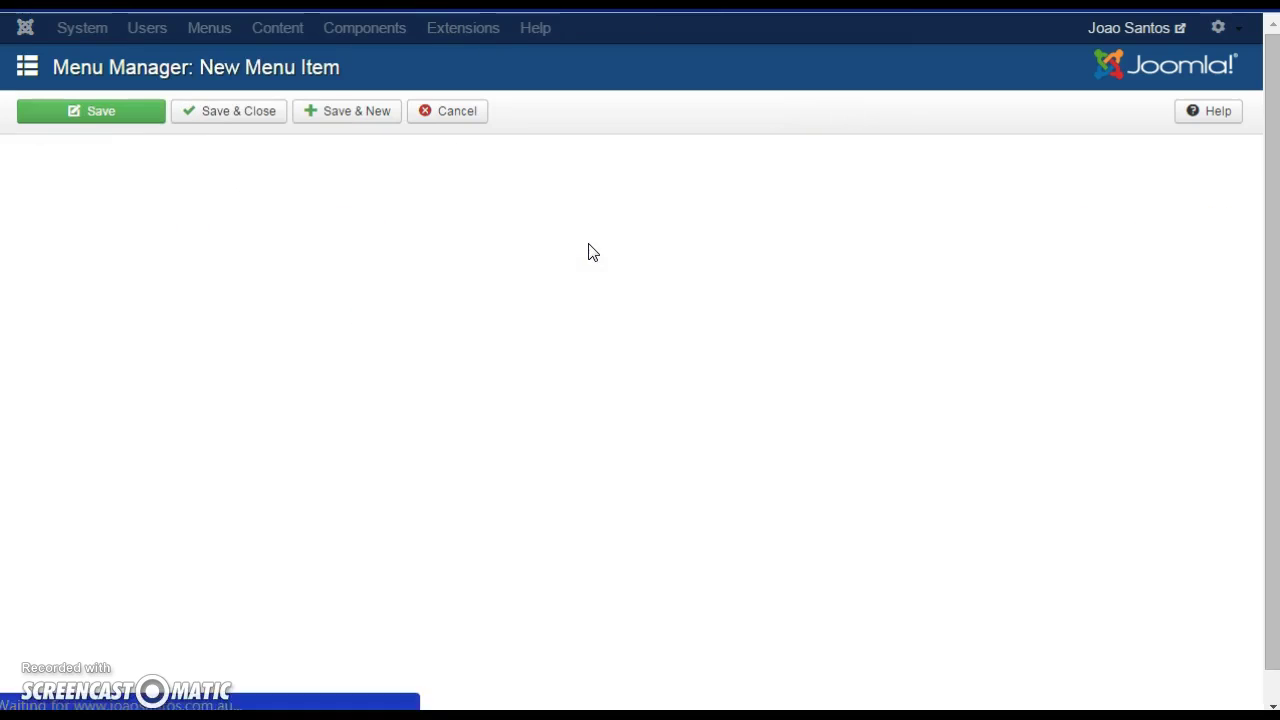
{"action": "left_click", "coordinate": [455, 277]}
{"action": "left_click", "coordinate": [394, 270]}
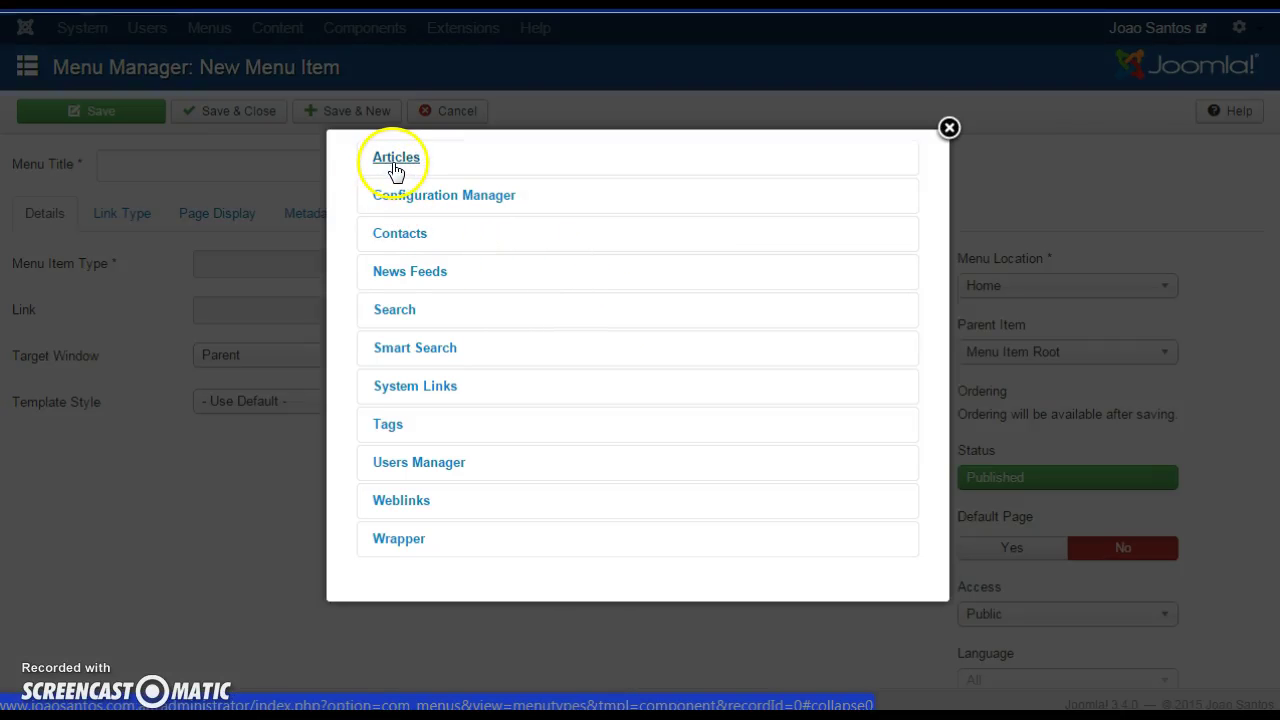
{"action": "left_click", "coordinate": [396, 162]}
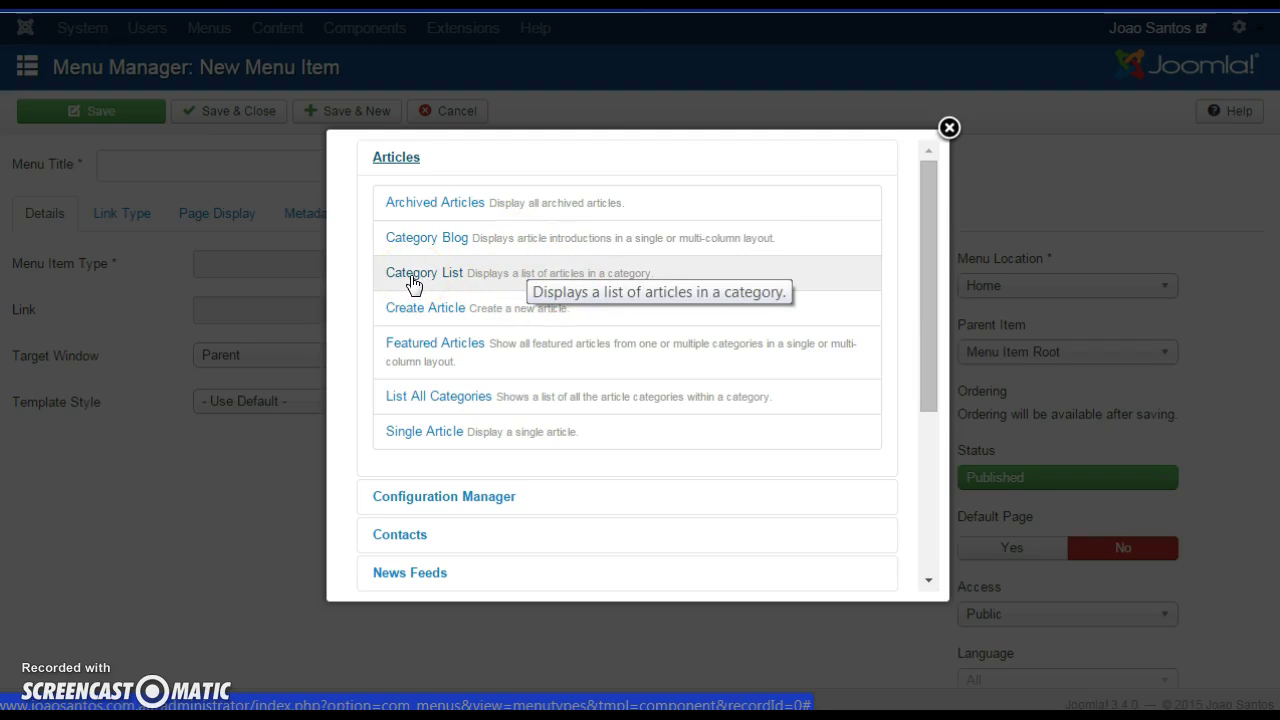
{"action": "left_click", "coordinate": [437, 433]}
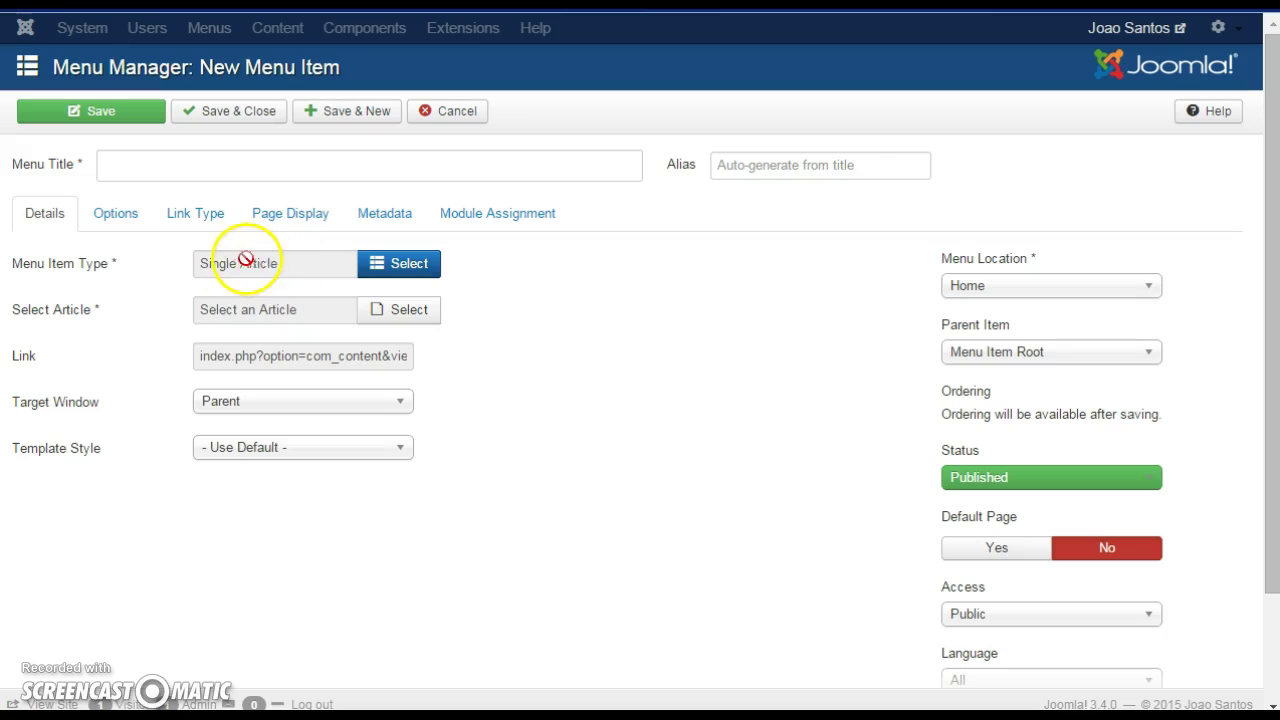
Step: Link the menu item to the Watches article, title it 'Watches', and save it
{"action": "left_click", "coordinate": [400, 310]}
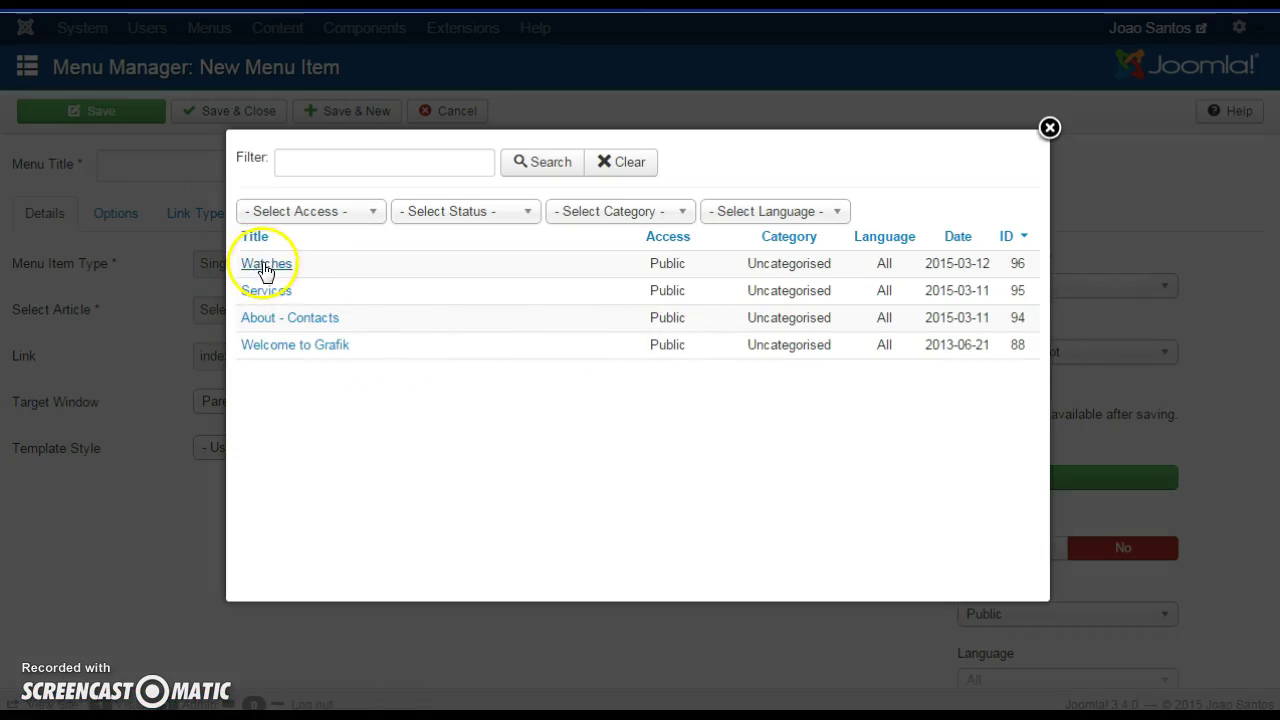
{"action": "left_click", "coordinate": [280, 268]}
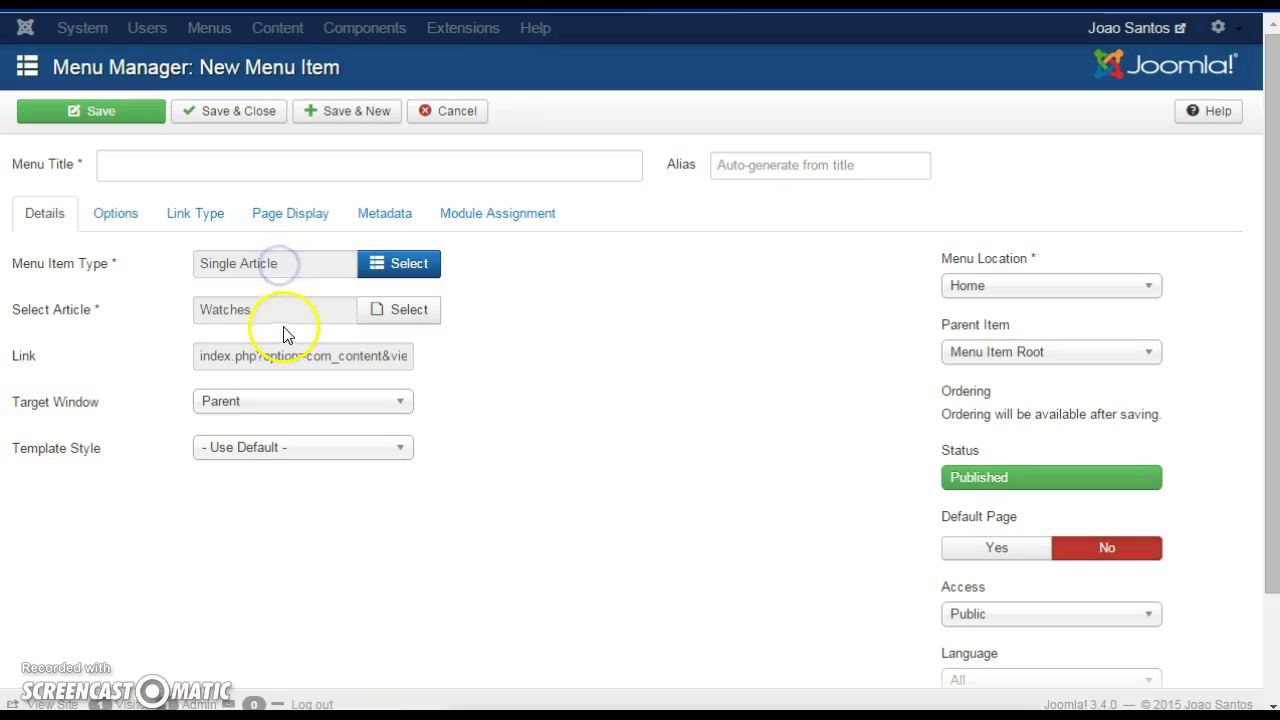
{"action": "left_click", "coordinate": [172, 167]}
{"action": "type", "text": "Watches"}
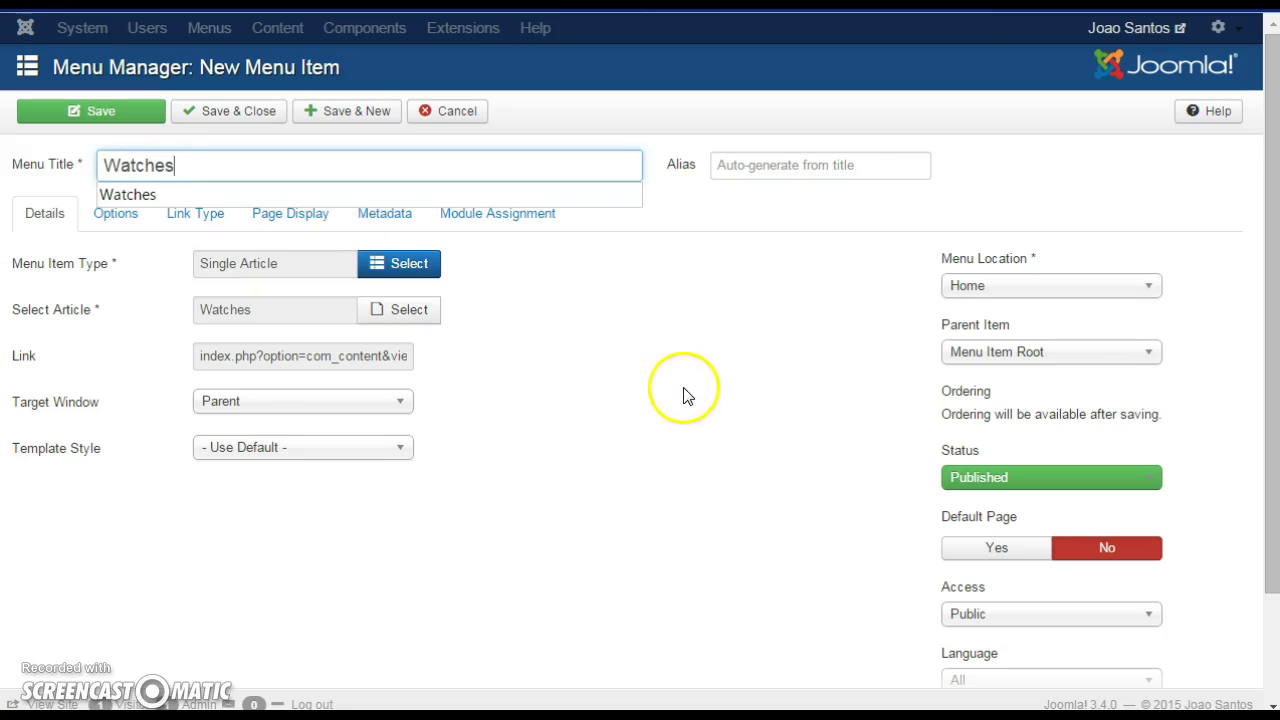
{"action": "left_click", "coordinate": [683, 390]}
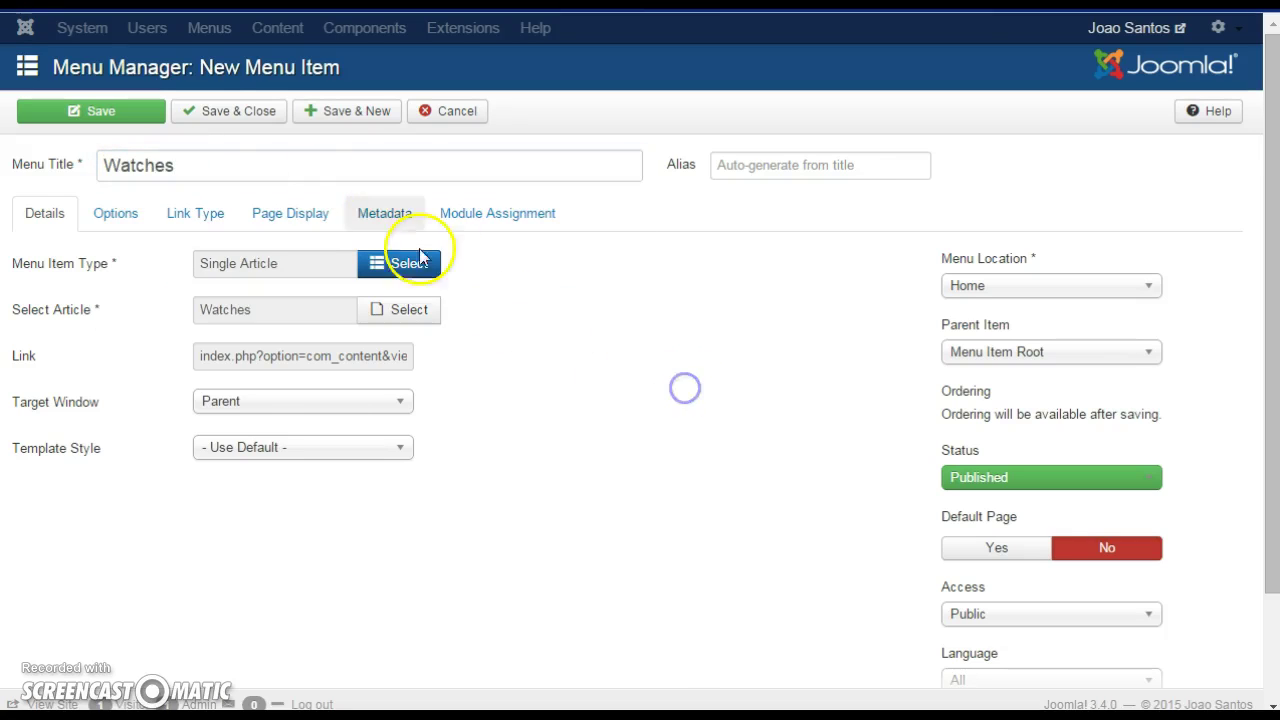
{"action": "left_click", "coordinate": [232, 112]}
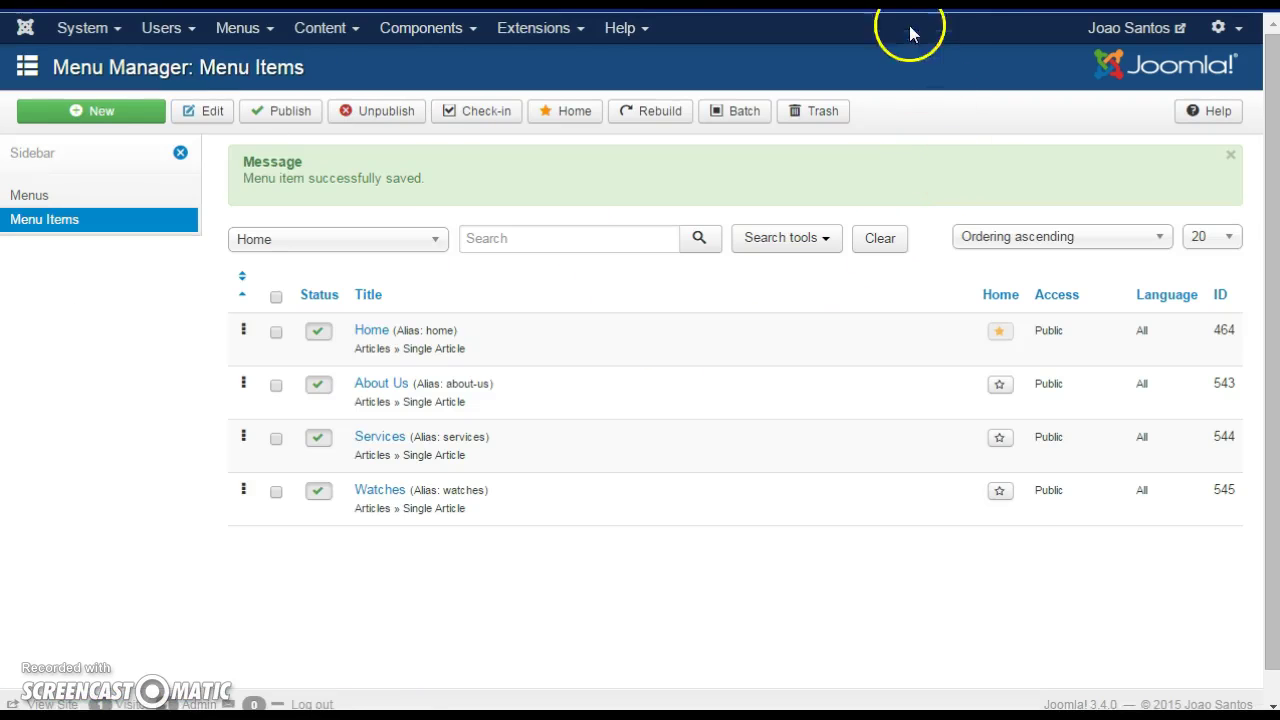
{"action": "key", "text": "ctrl+Tab"}
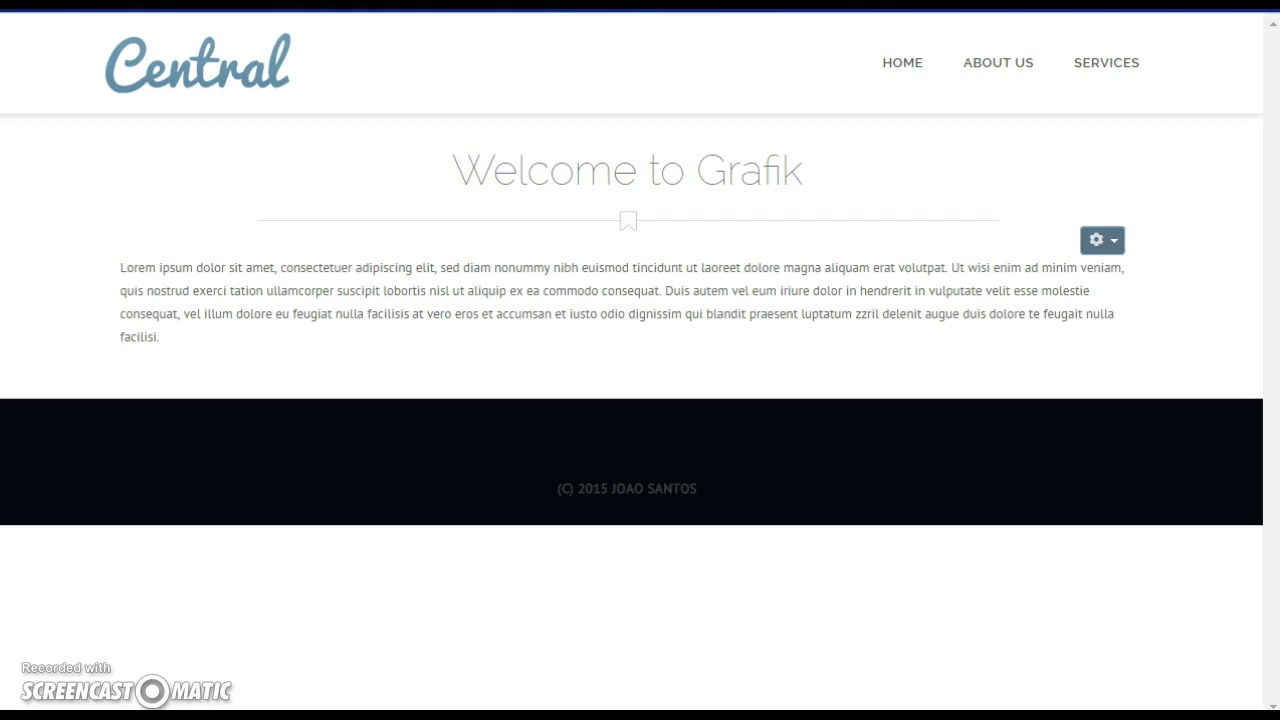
{"action": "key", "text": "F5"}
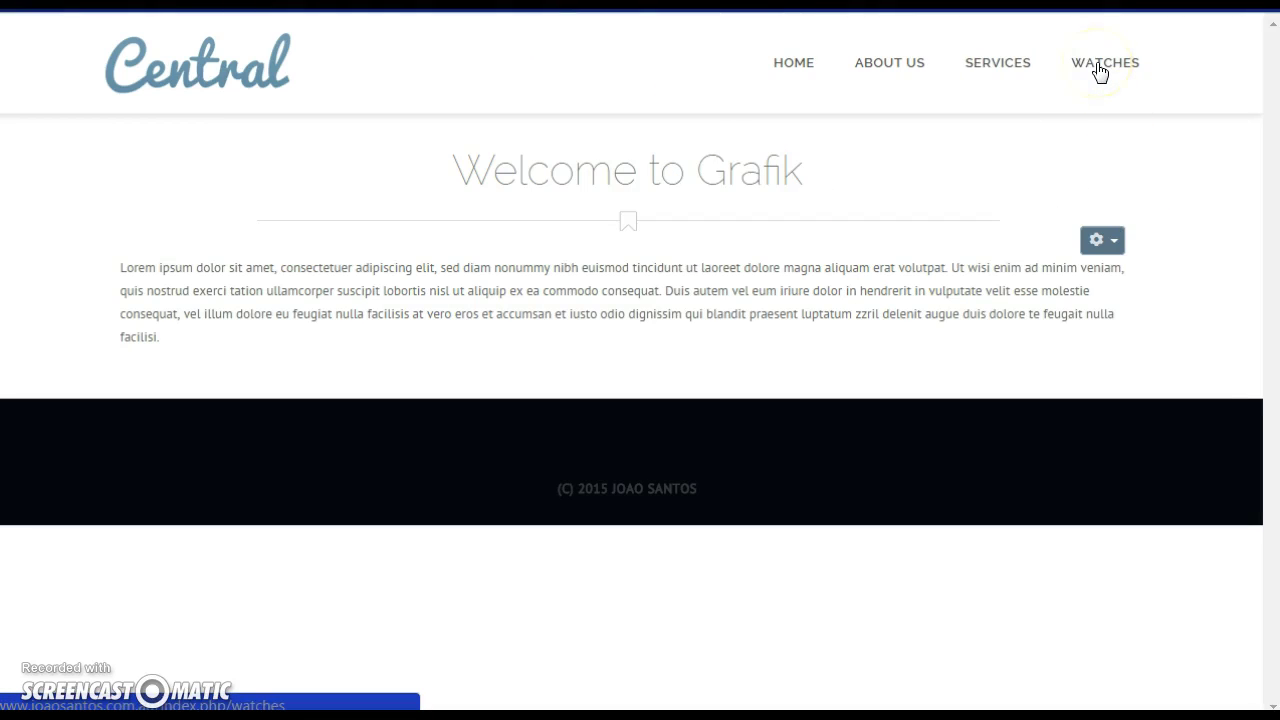
{"action": "left_click", "coordinate": [1098, 66]}
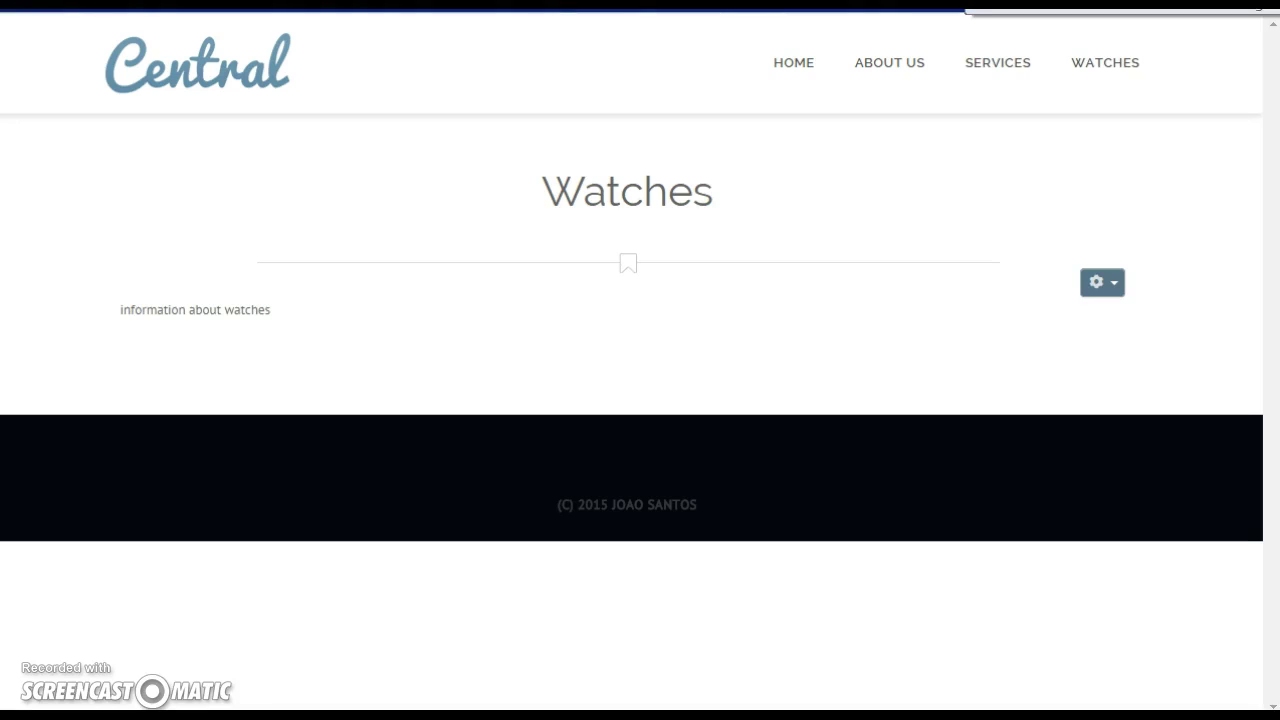
{"action": "key", "text": "ctrl+w"}
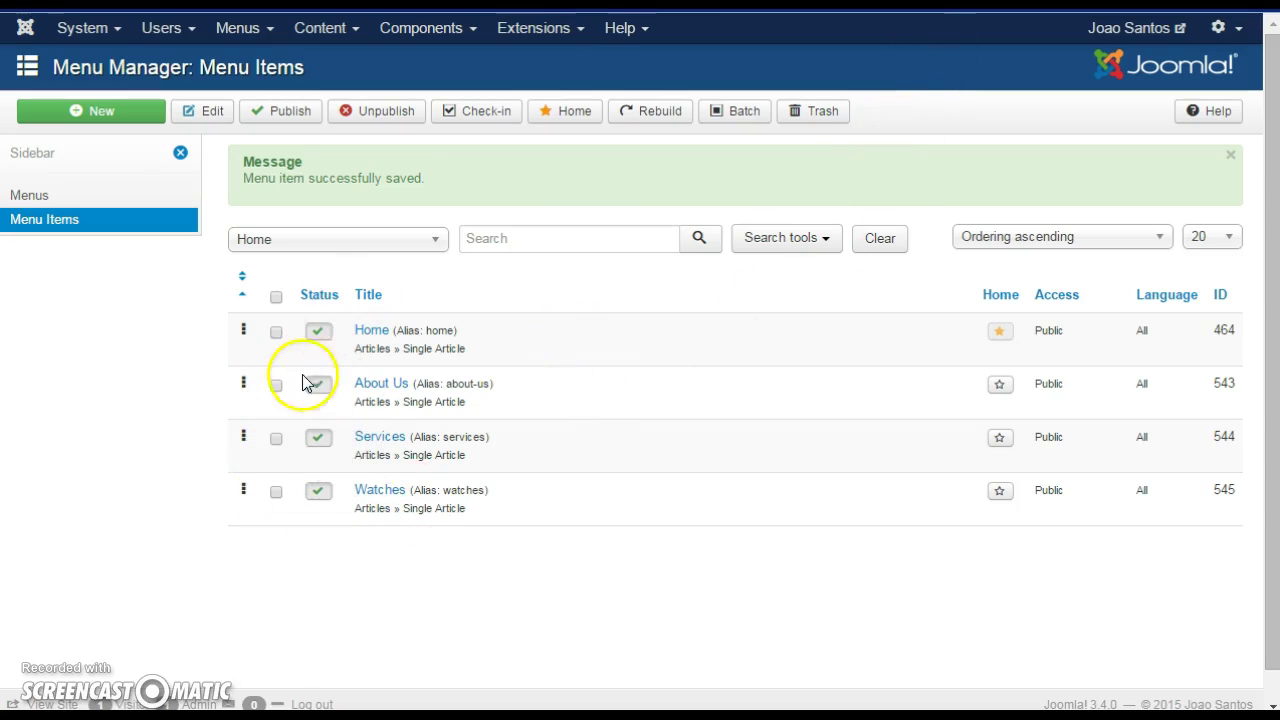
Step: Tick the checkbox of the Watches menu item (ID 545) in the Home menu list
{"action": "left_click", "coordinate": [276, 491]}
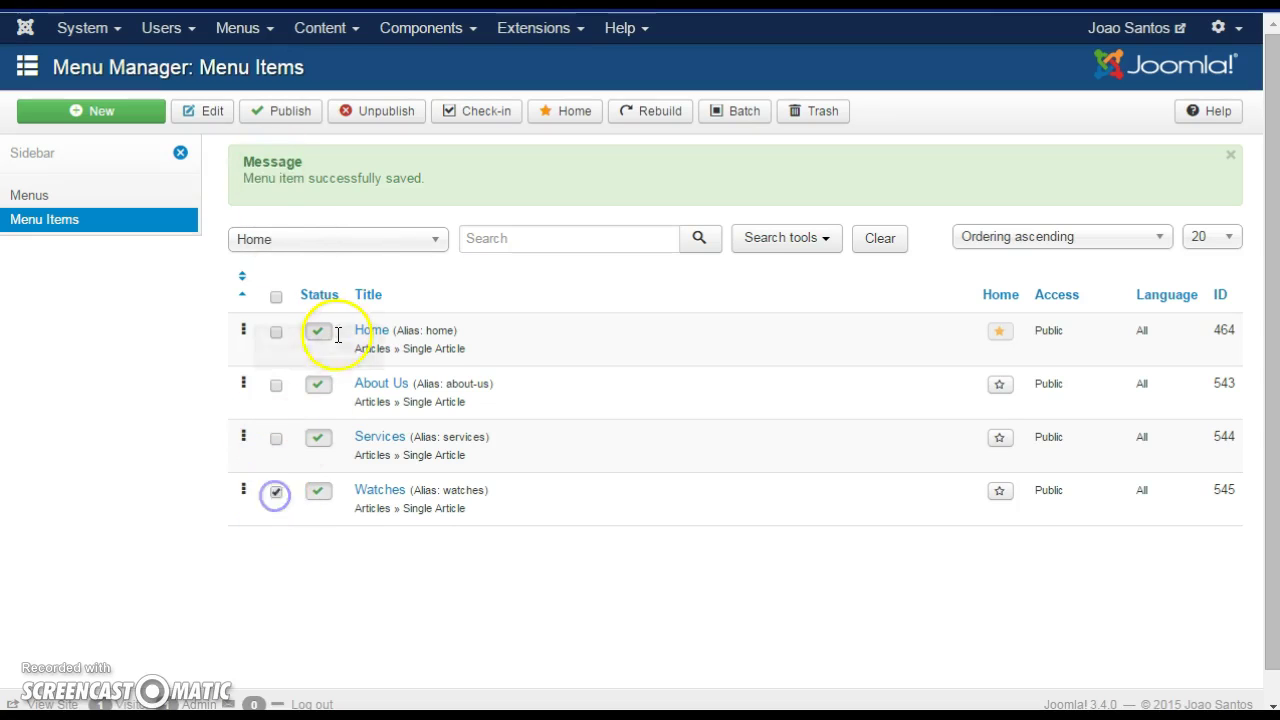